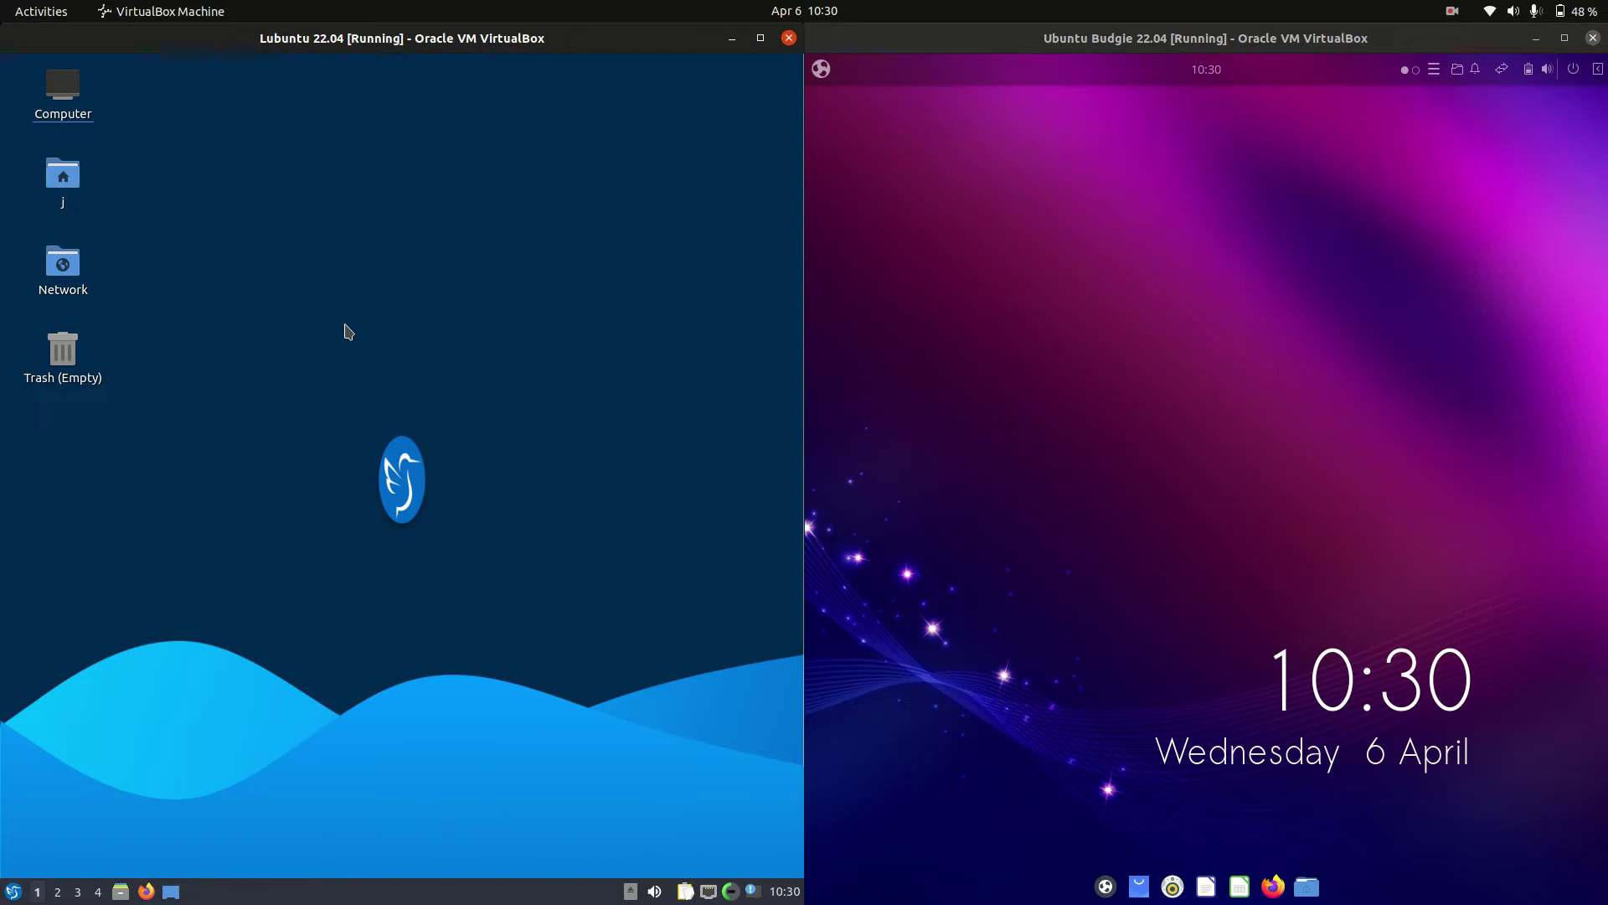
- Arrange the VM windows, launch htop from the Lubuntu app search, and position its window
drag(247, 237, 694, 688)
drag(968, 235, 1469, 750)
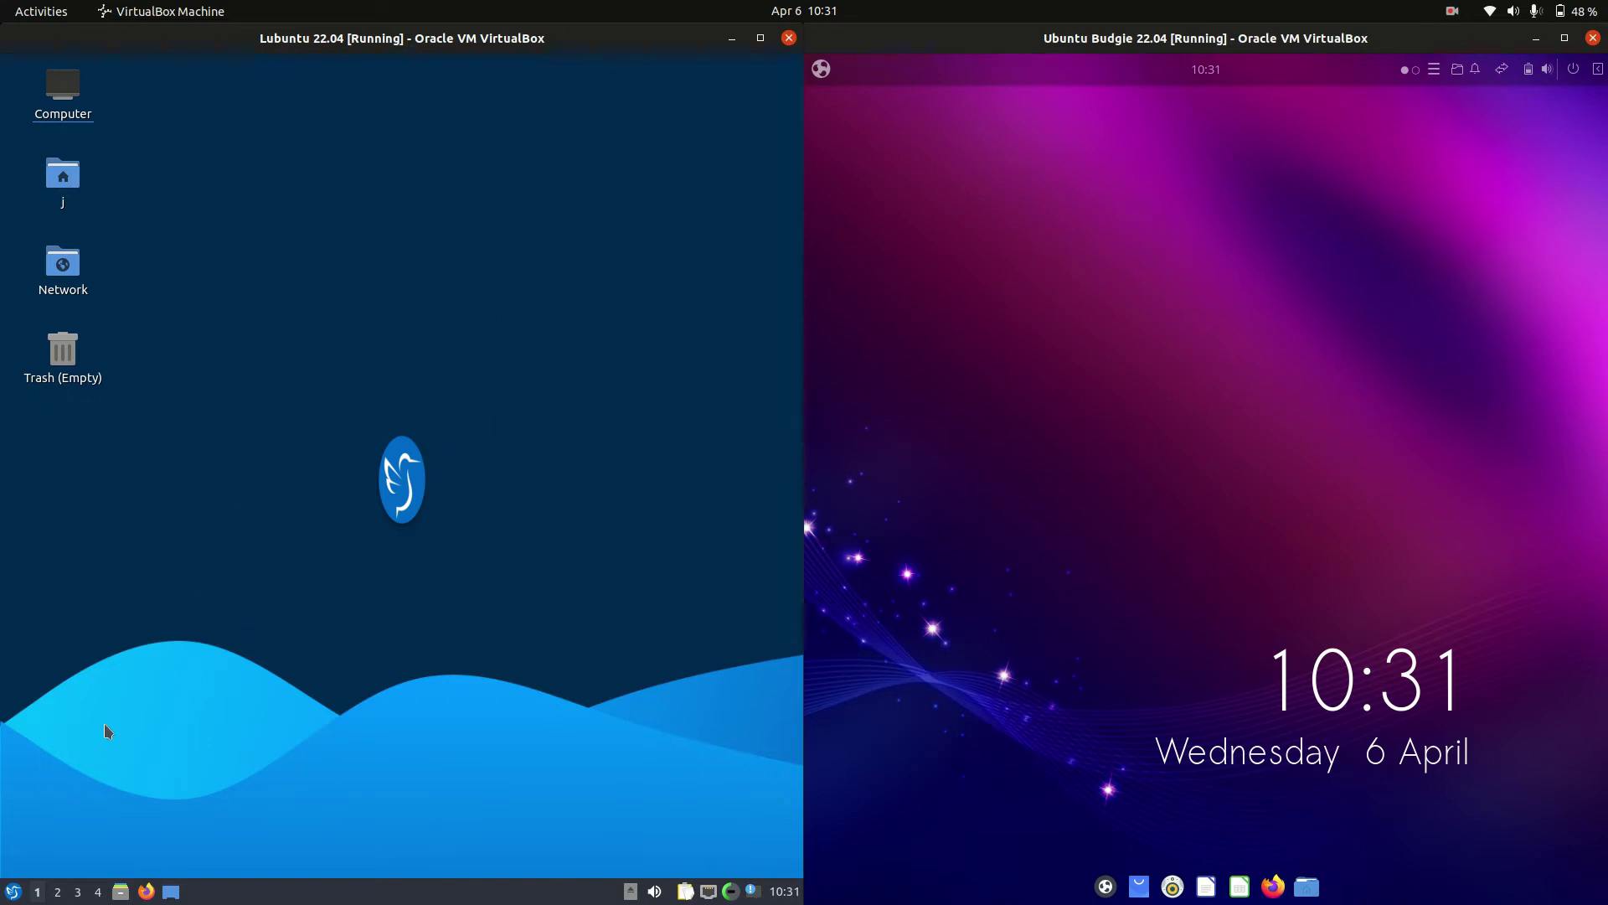
click(13, 891)
text(htop)
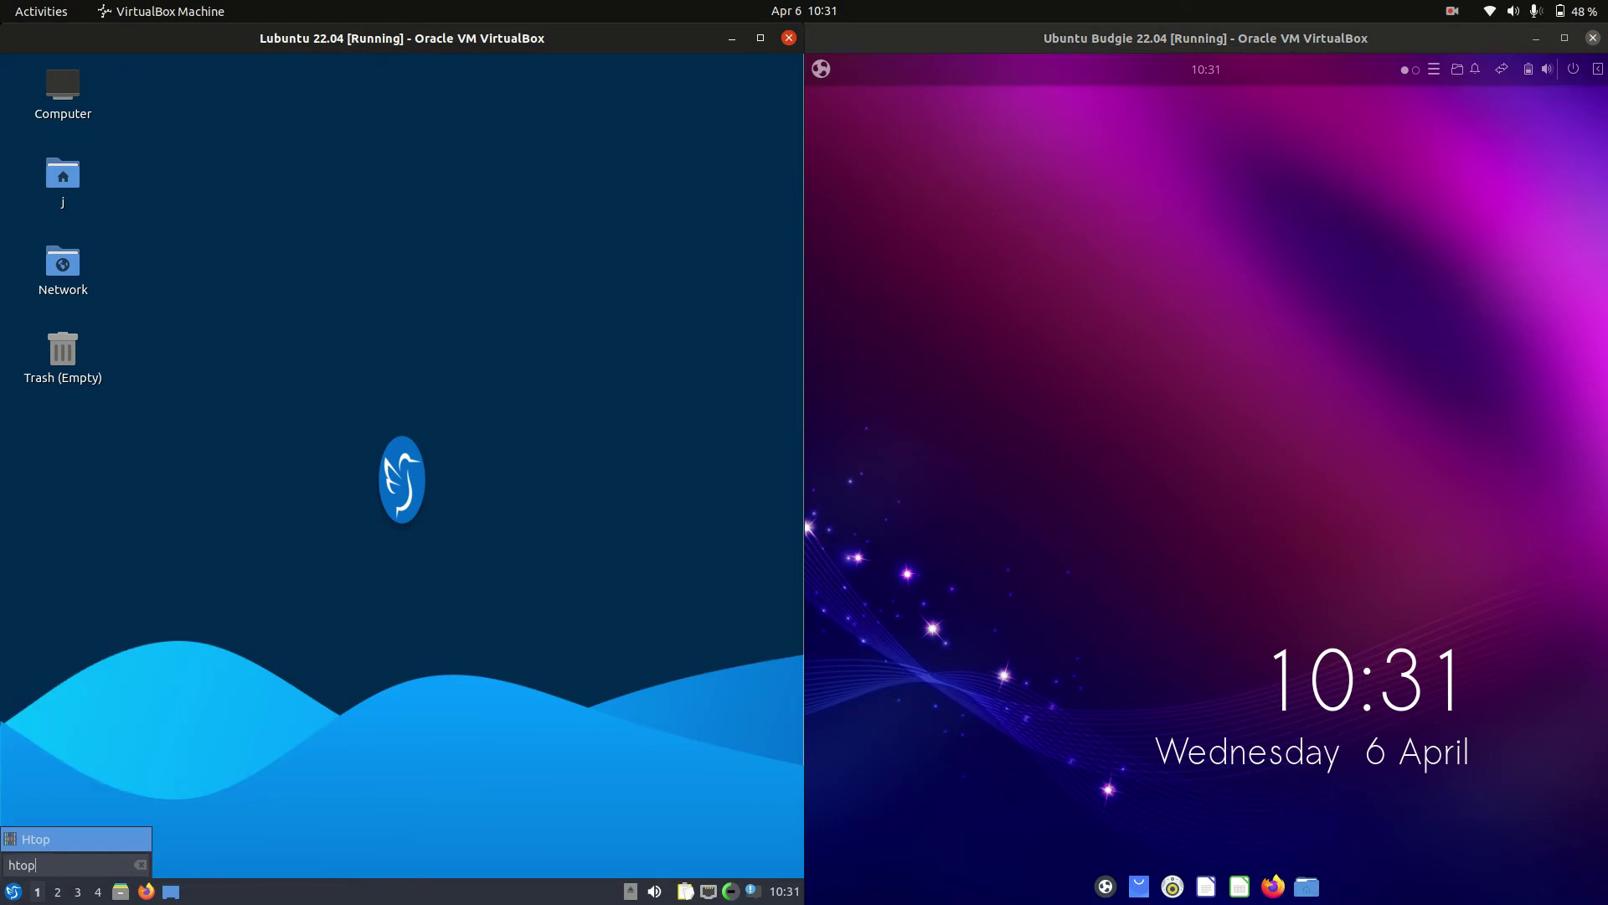
key(Return)
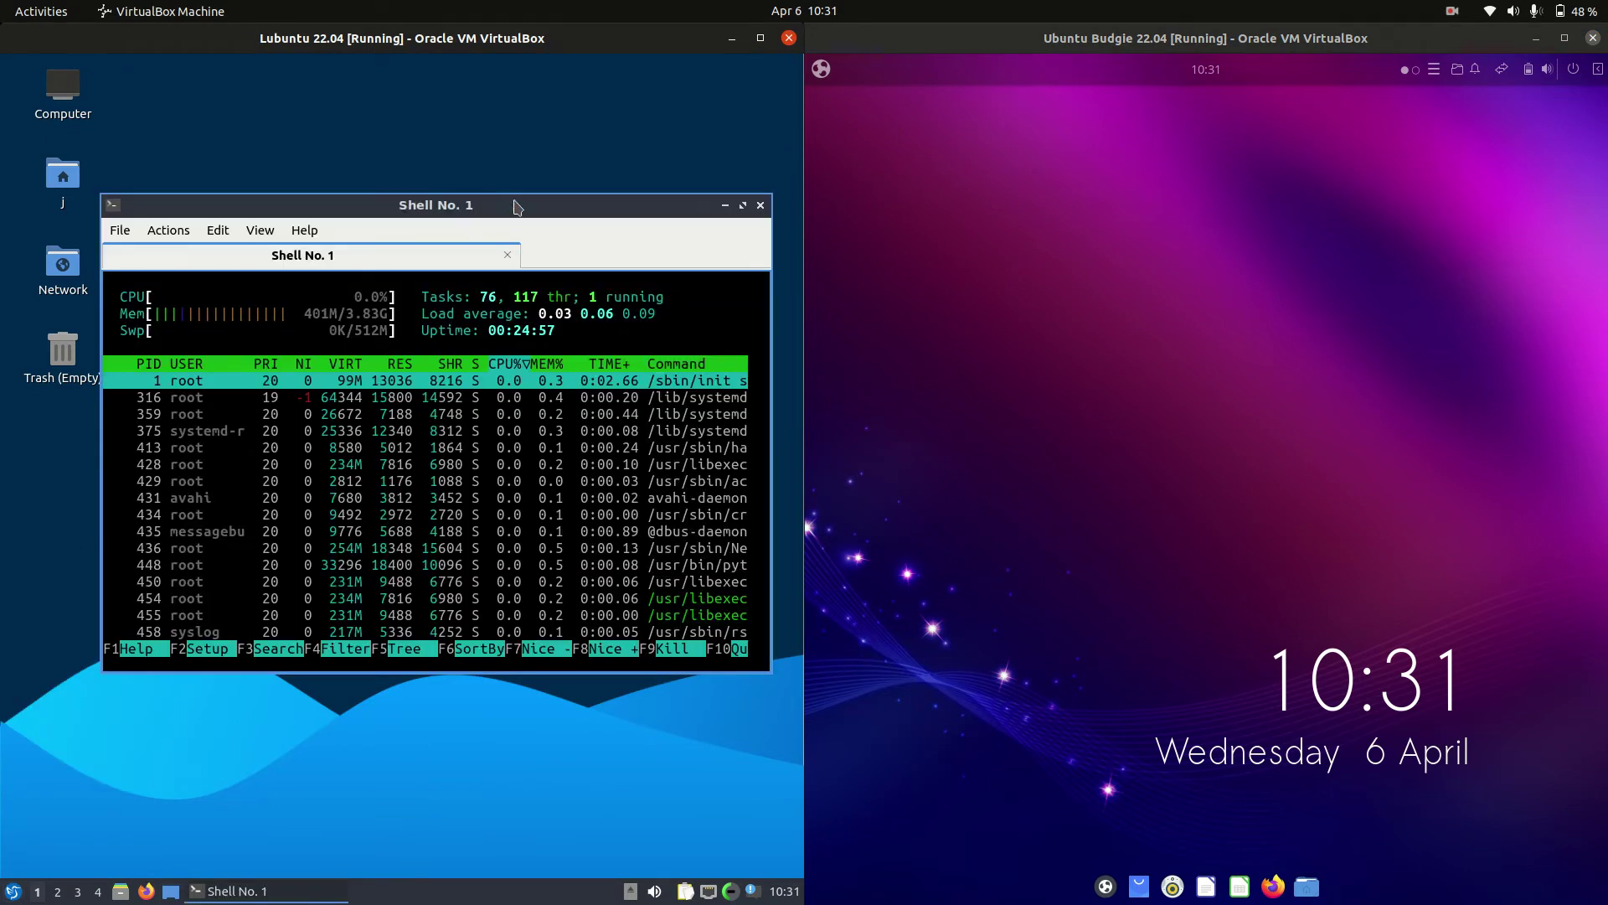
drag(513, 198, 504, 189)
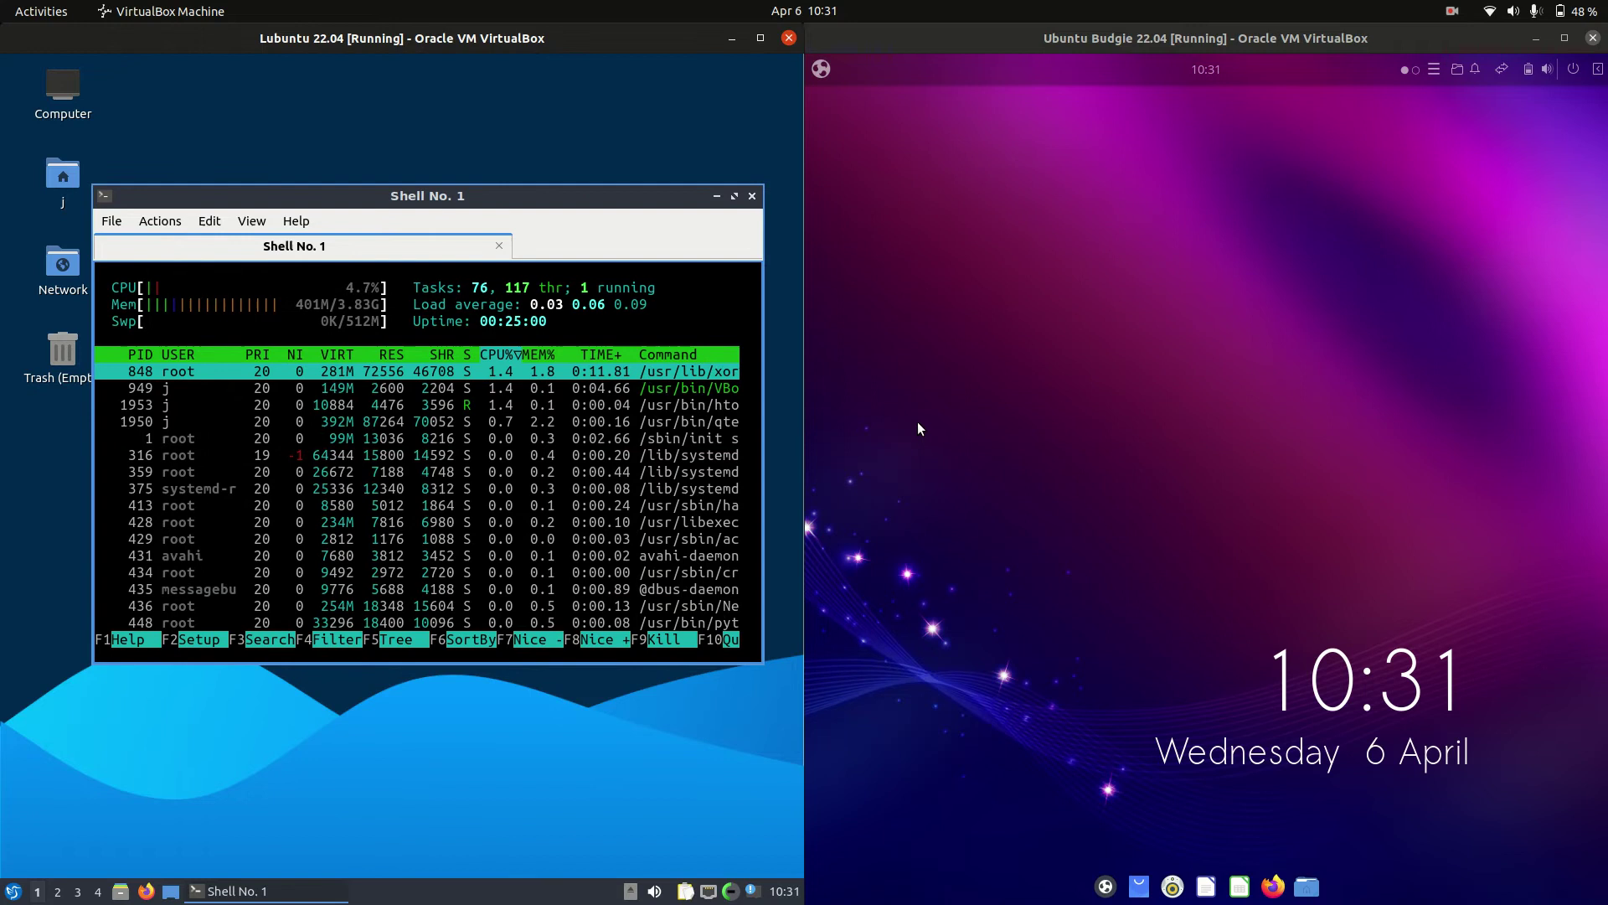
- Launch htop from the Budgie app menu and shift its Tilix window right
click(820, 68)
text(ht)
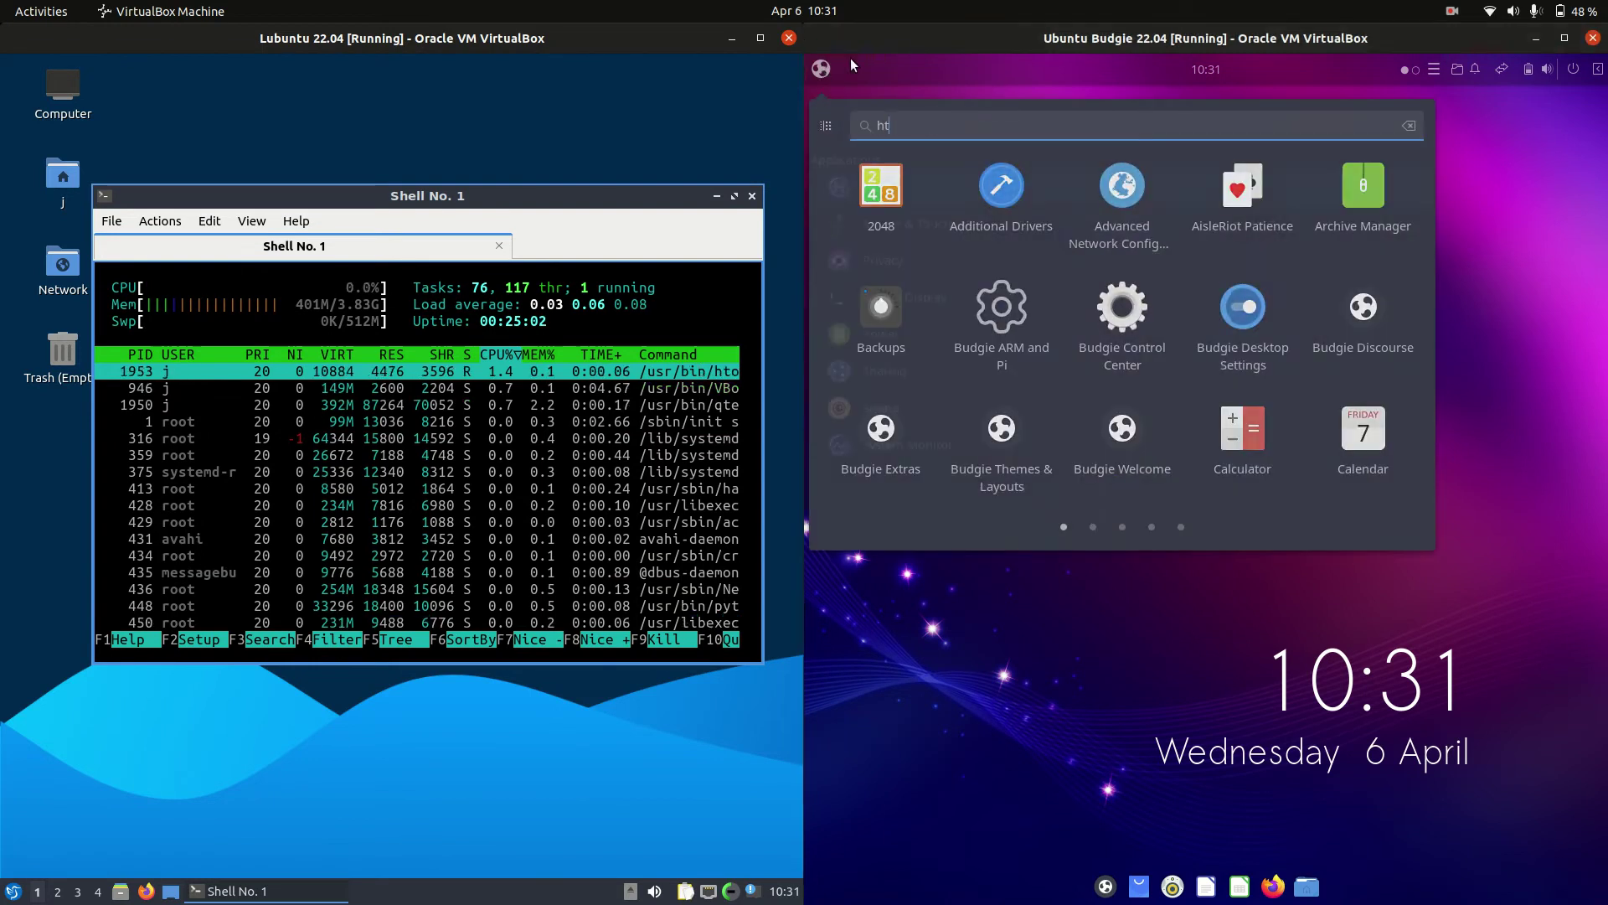
text(op)
key(Return)
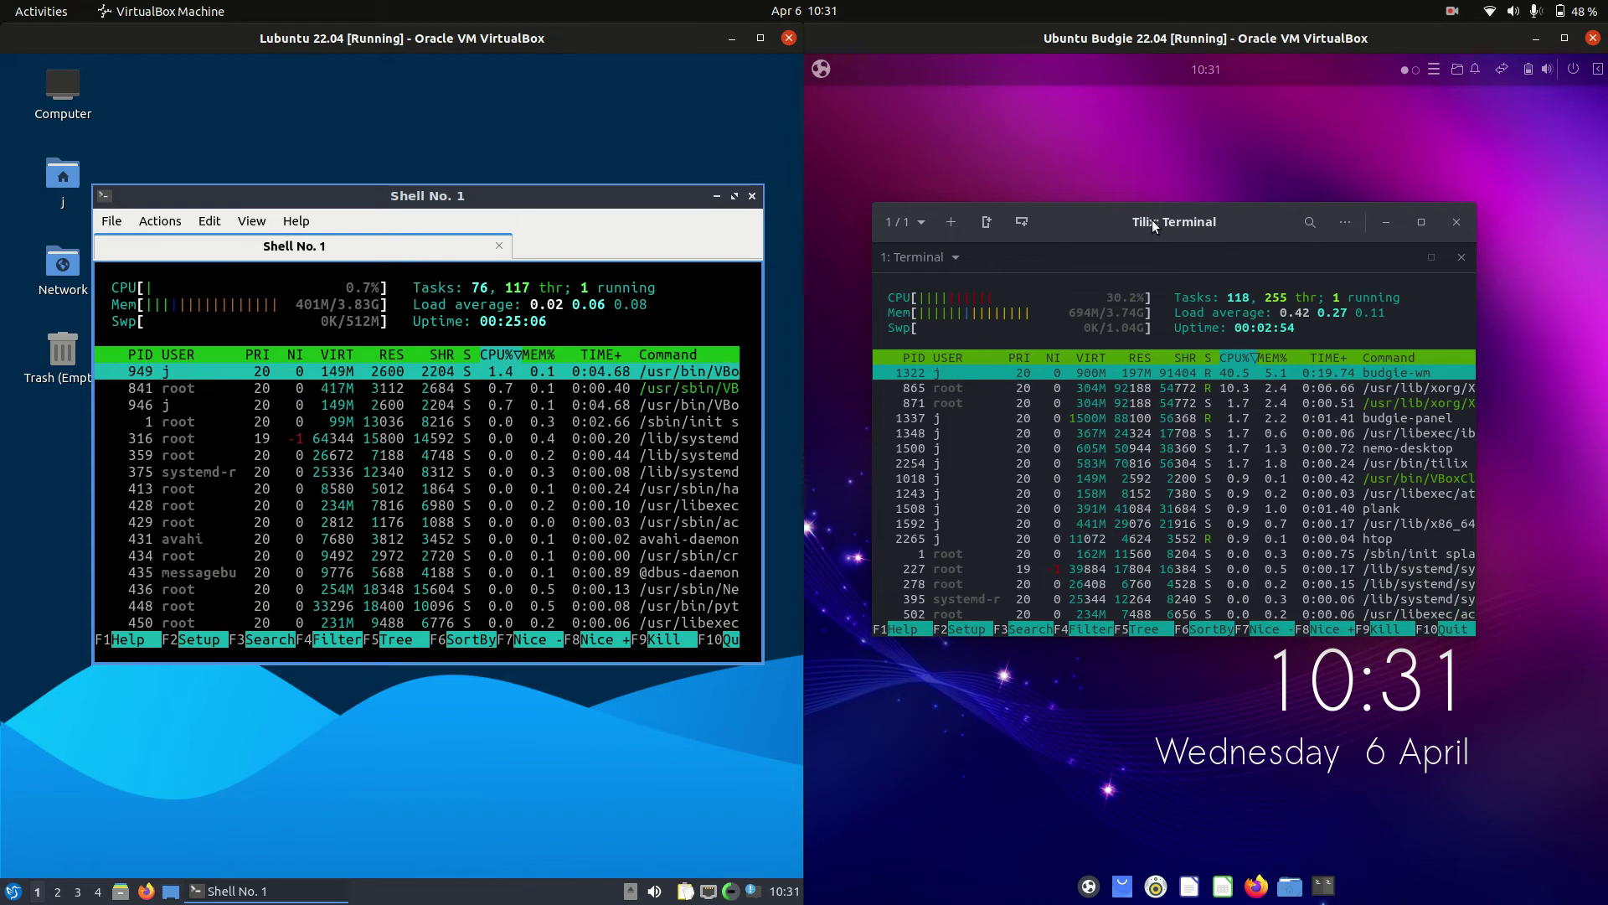
drag(1152, 220, 1161, 233)
- Align both htop windows side by side and enlarge the Budgie one
drag(421, 203, 411, 183)
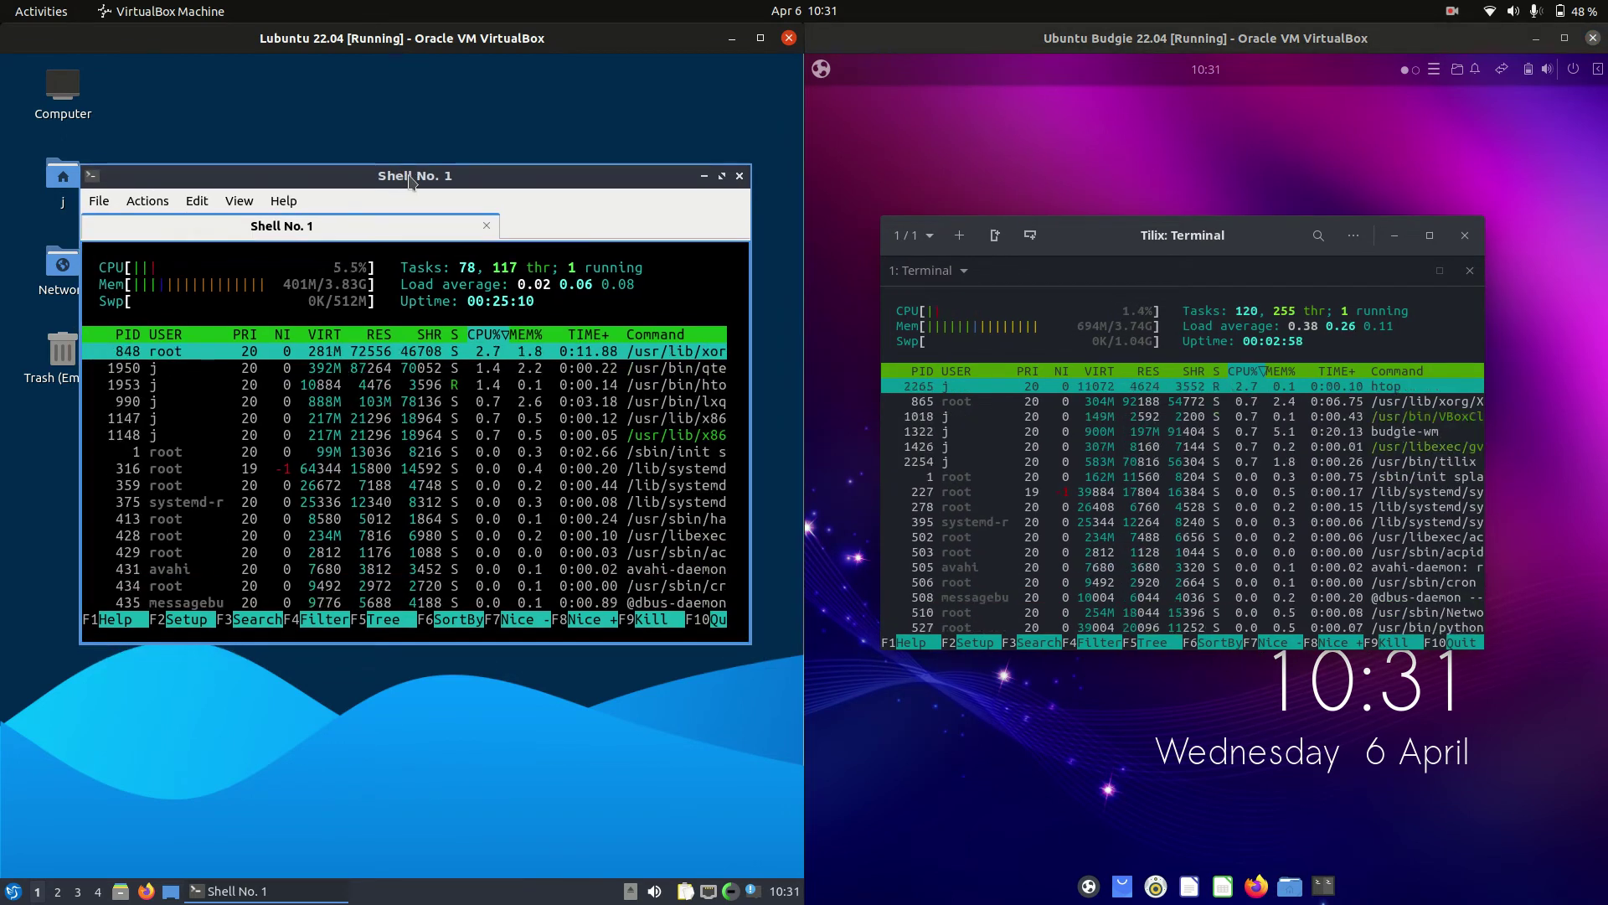
drag(412, 182, 407, 194)
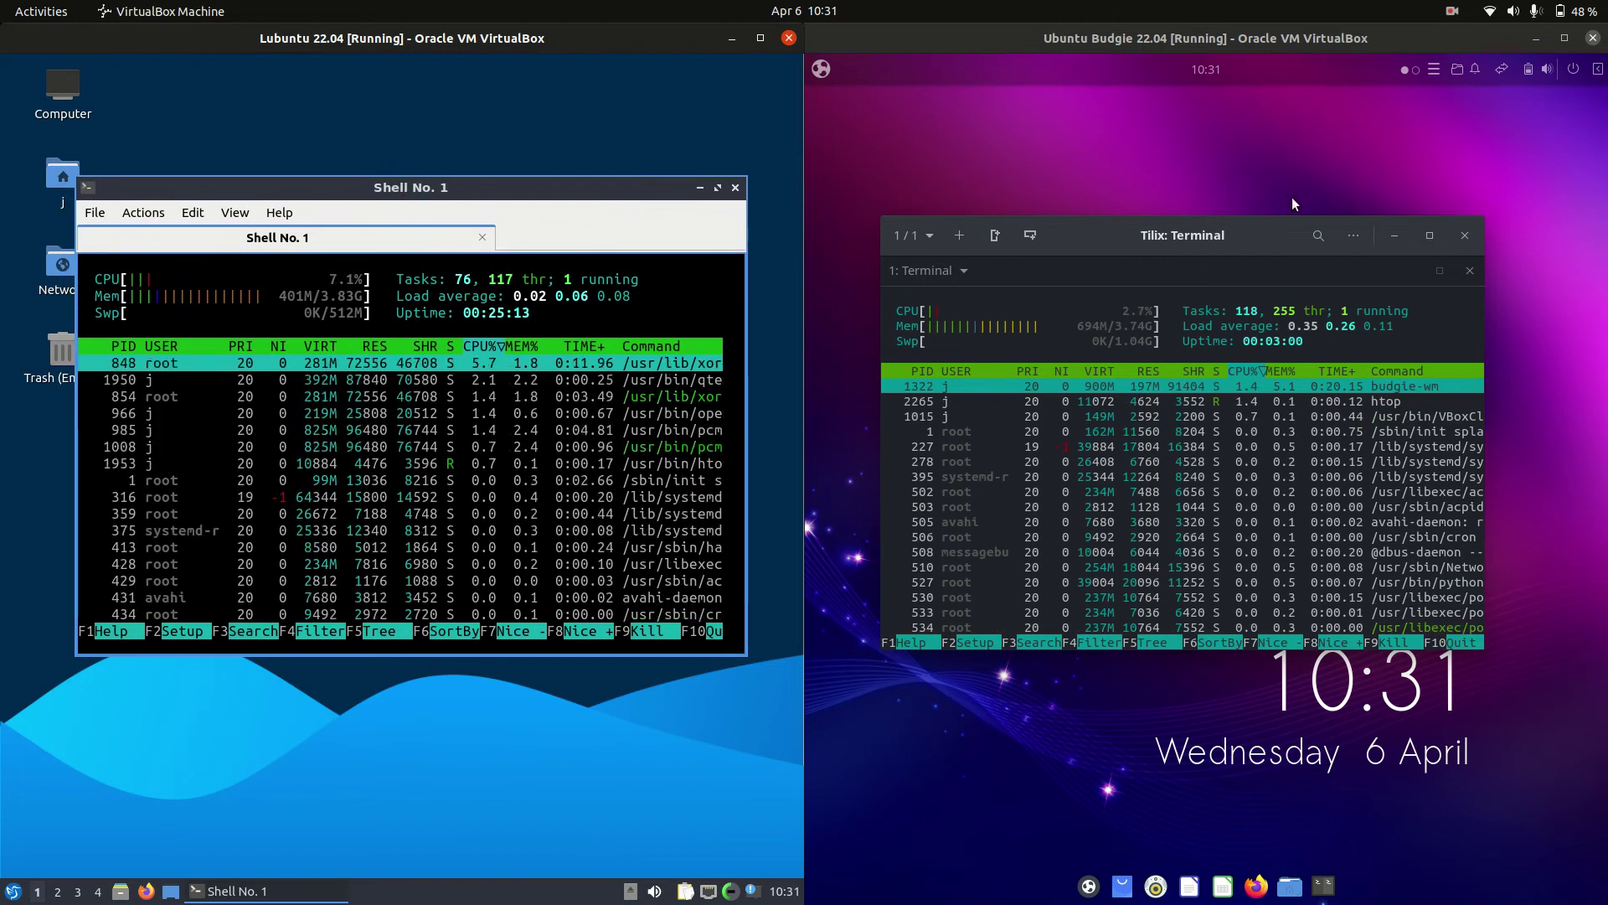
drag(1161, 239, 1147, 223)
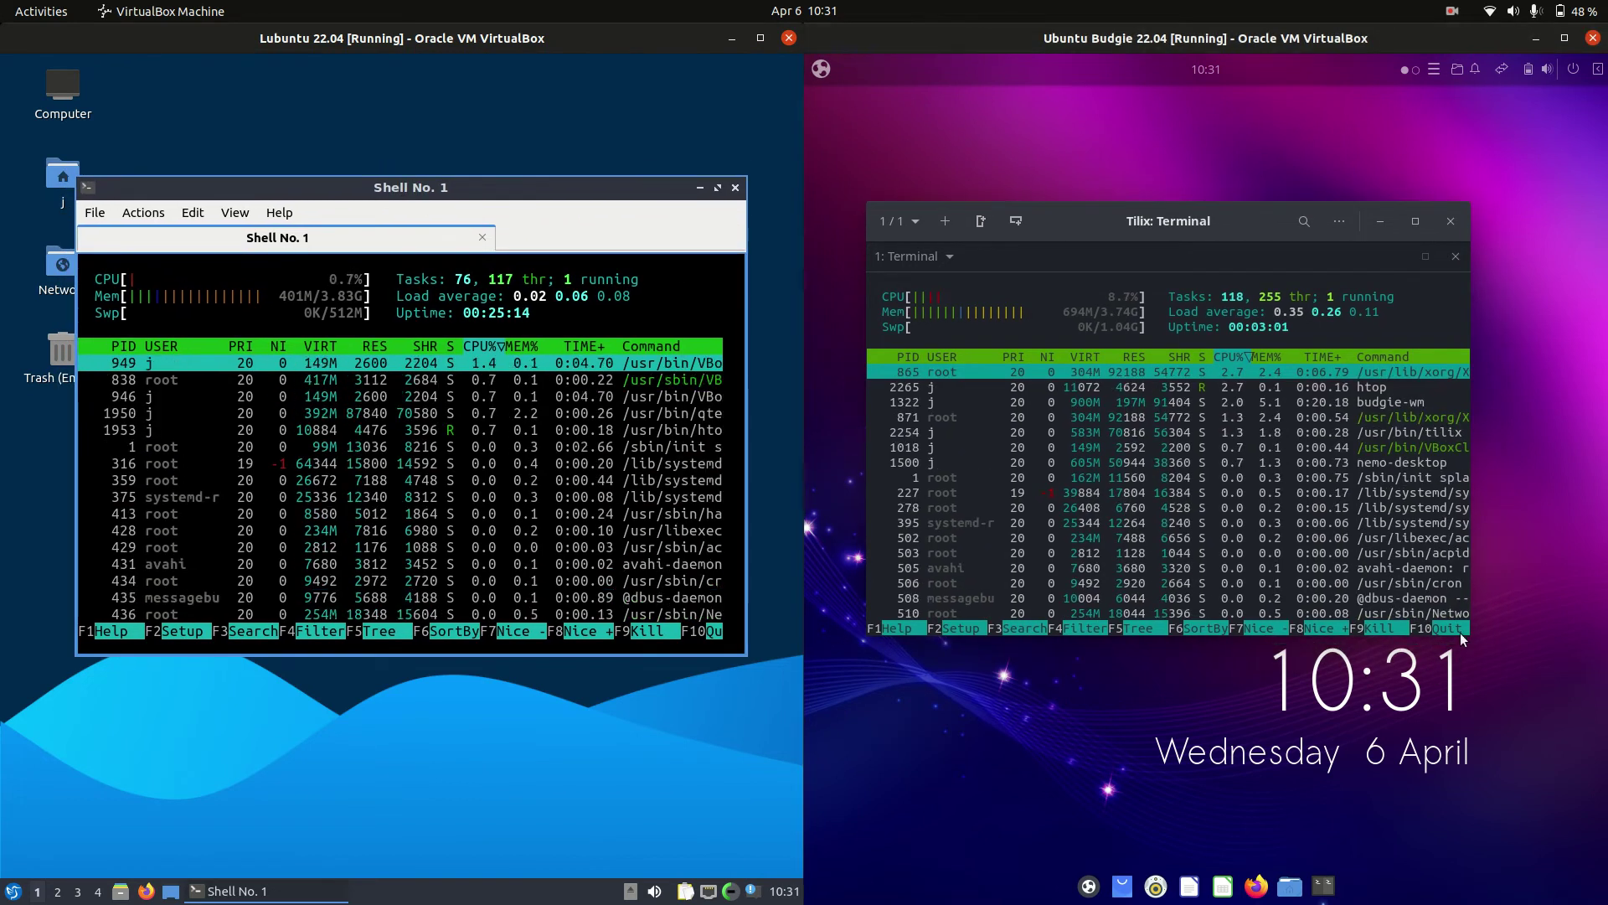
drag(1460, 632, 1502, 707)
- Enlarge the htop text with Ctrl++ in the Budgie and Lubuntu terminals
click(1386, 515)
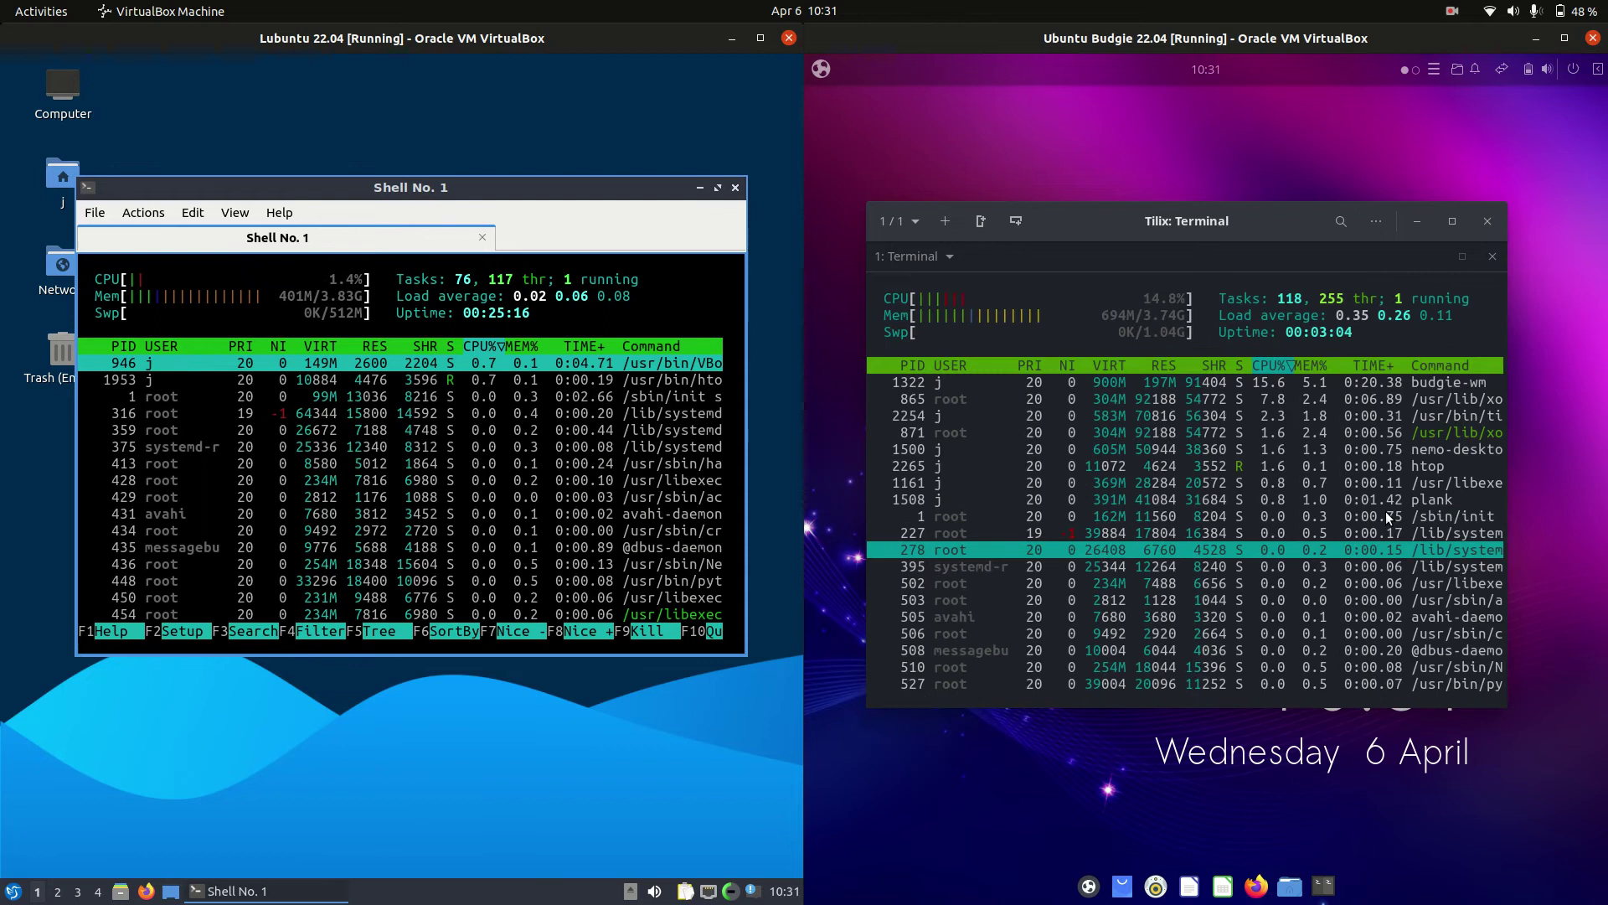
key(ctrl+plus)
key(ctrl+plus)
click(370, 464)
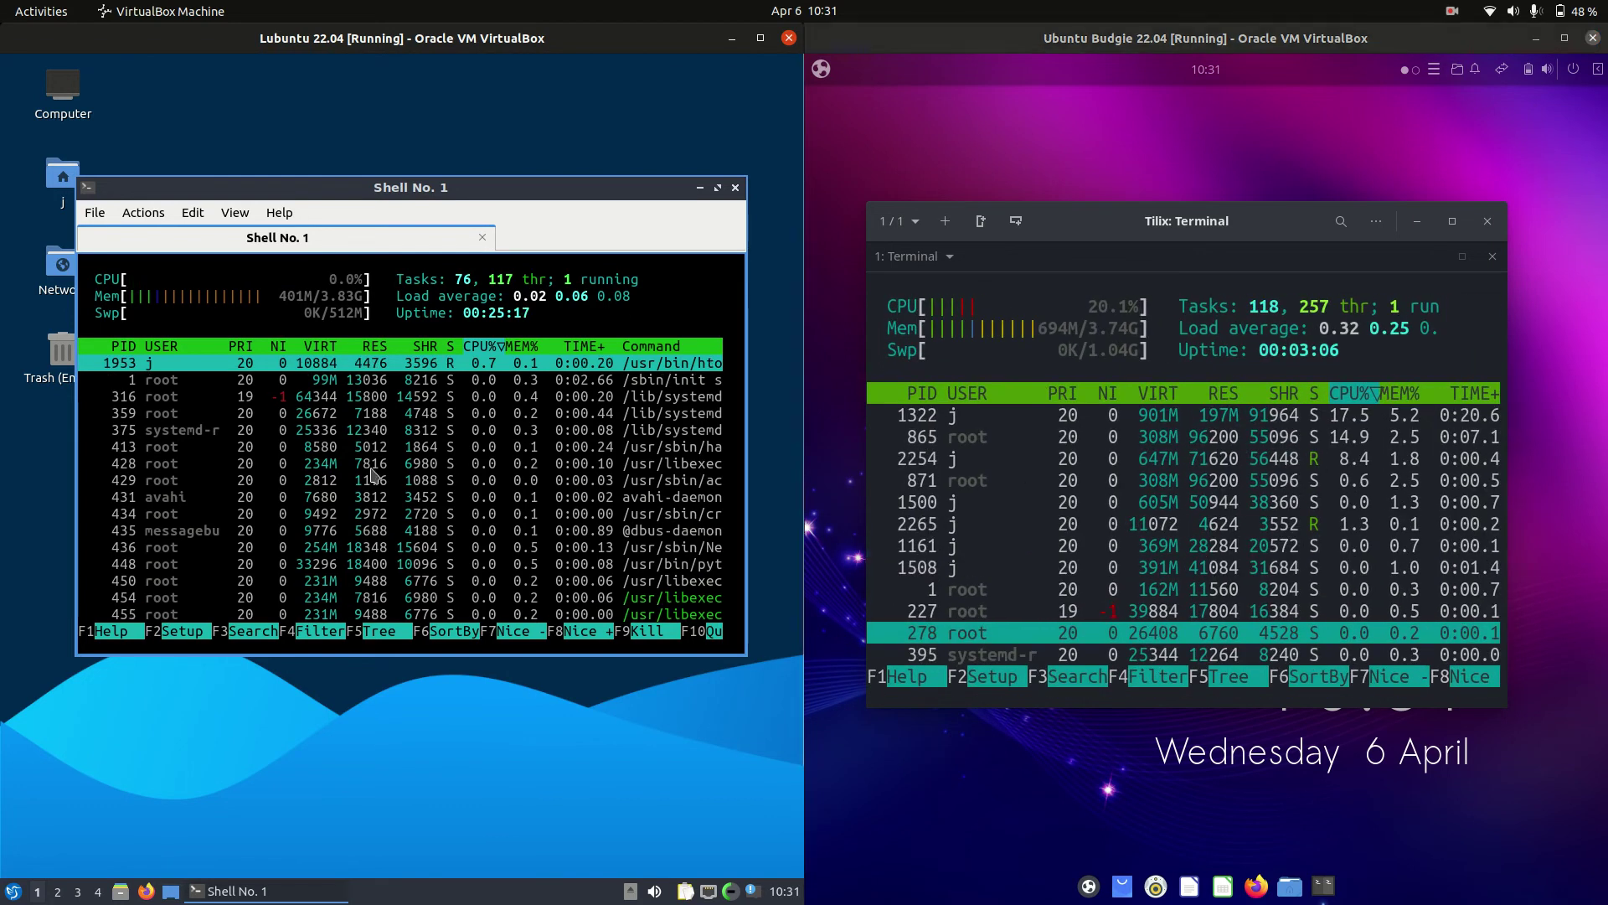
key(ctrl+plus)
key(ctrl+plus)
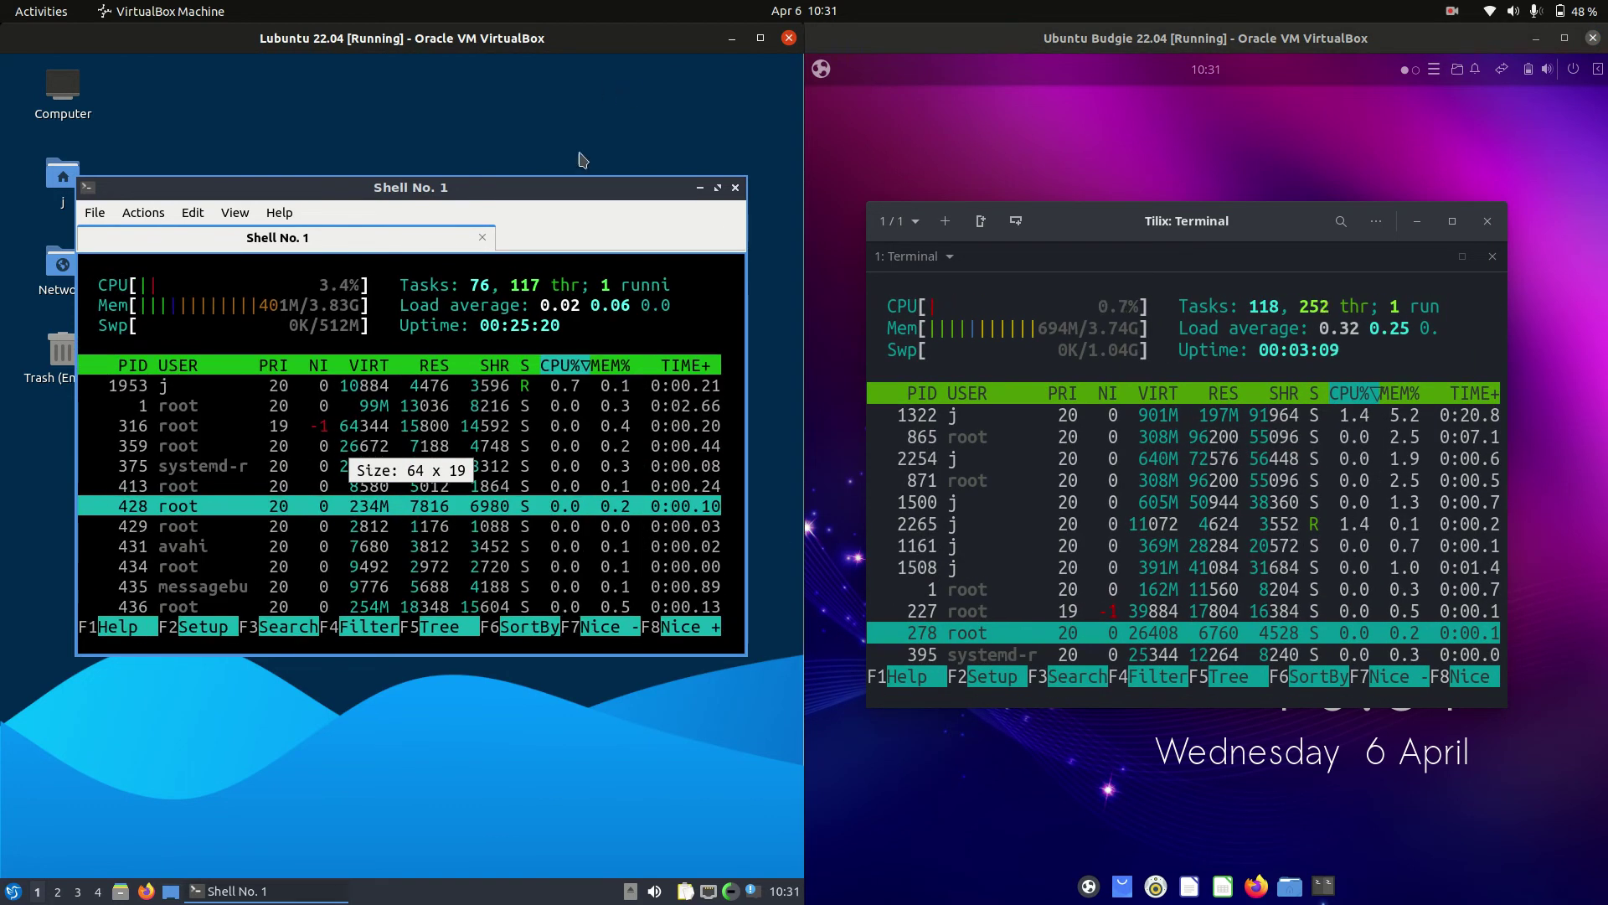
- Realign the Lubuntu and Budgie htop windows side by side
drag(509, 189, 519, 215)
drag(1161, 221, 1190, 215)
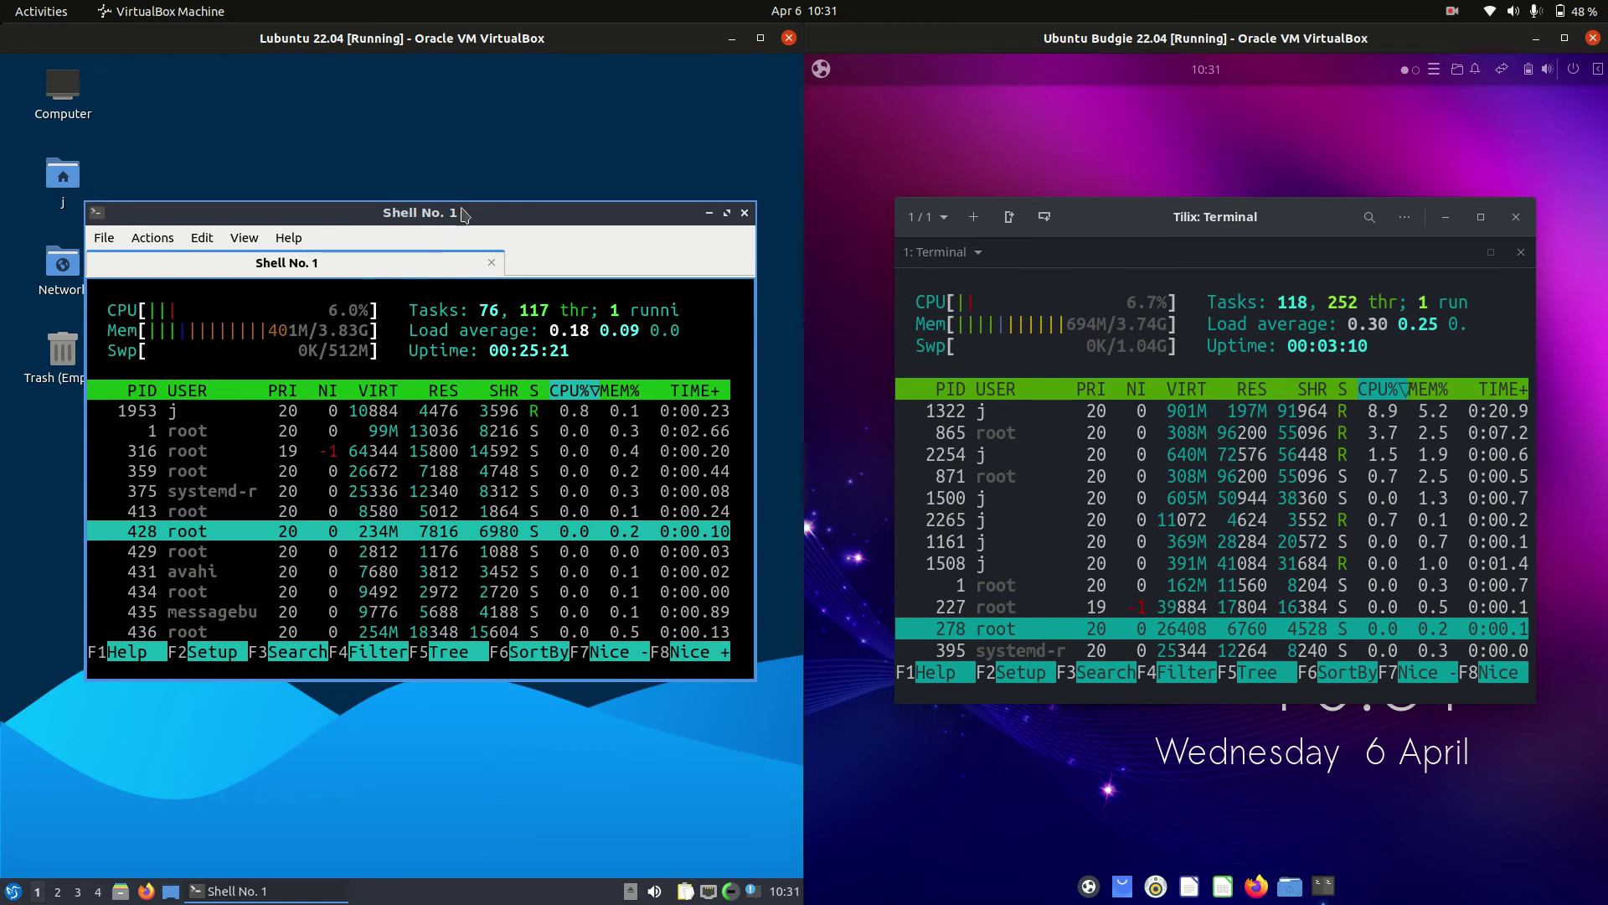
drag(449, 212, 453, 226)
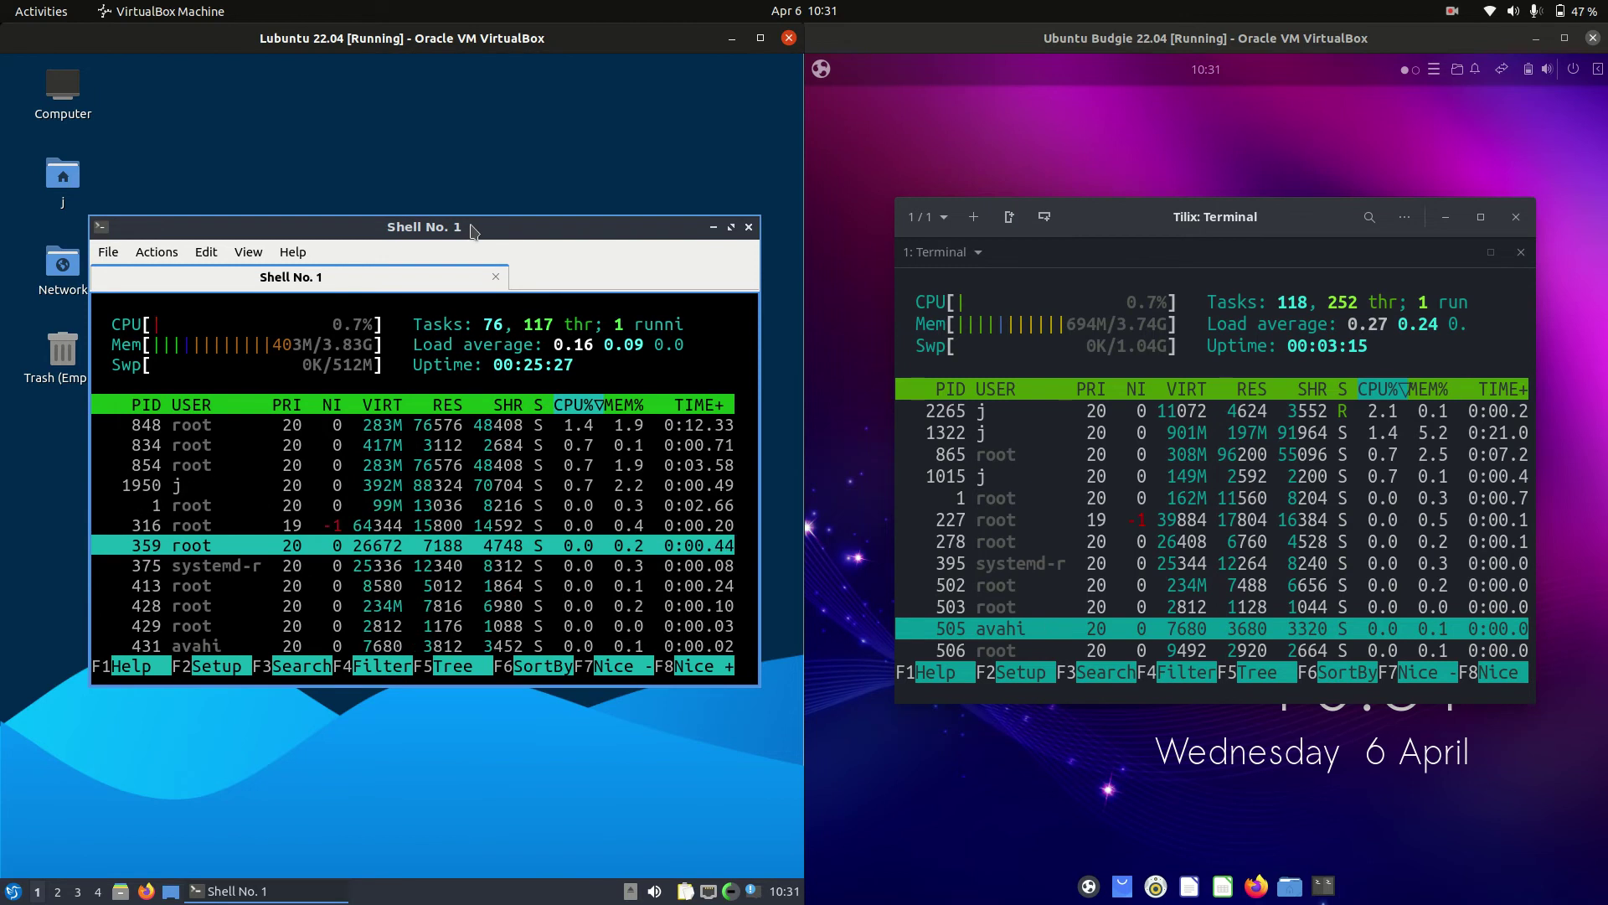
drag(472, 230, 450, 222)
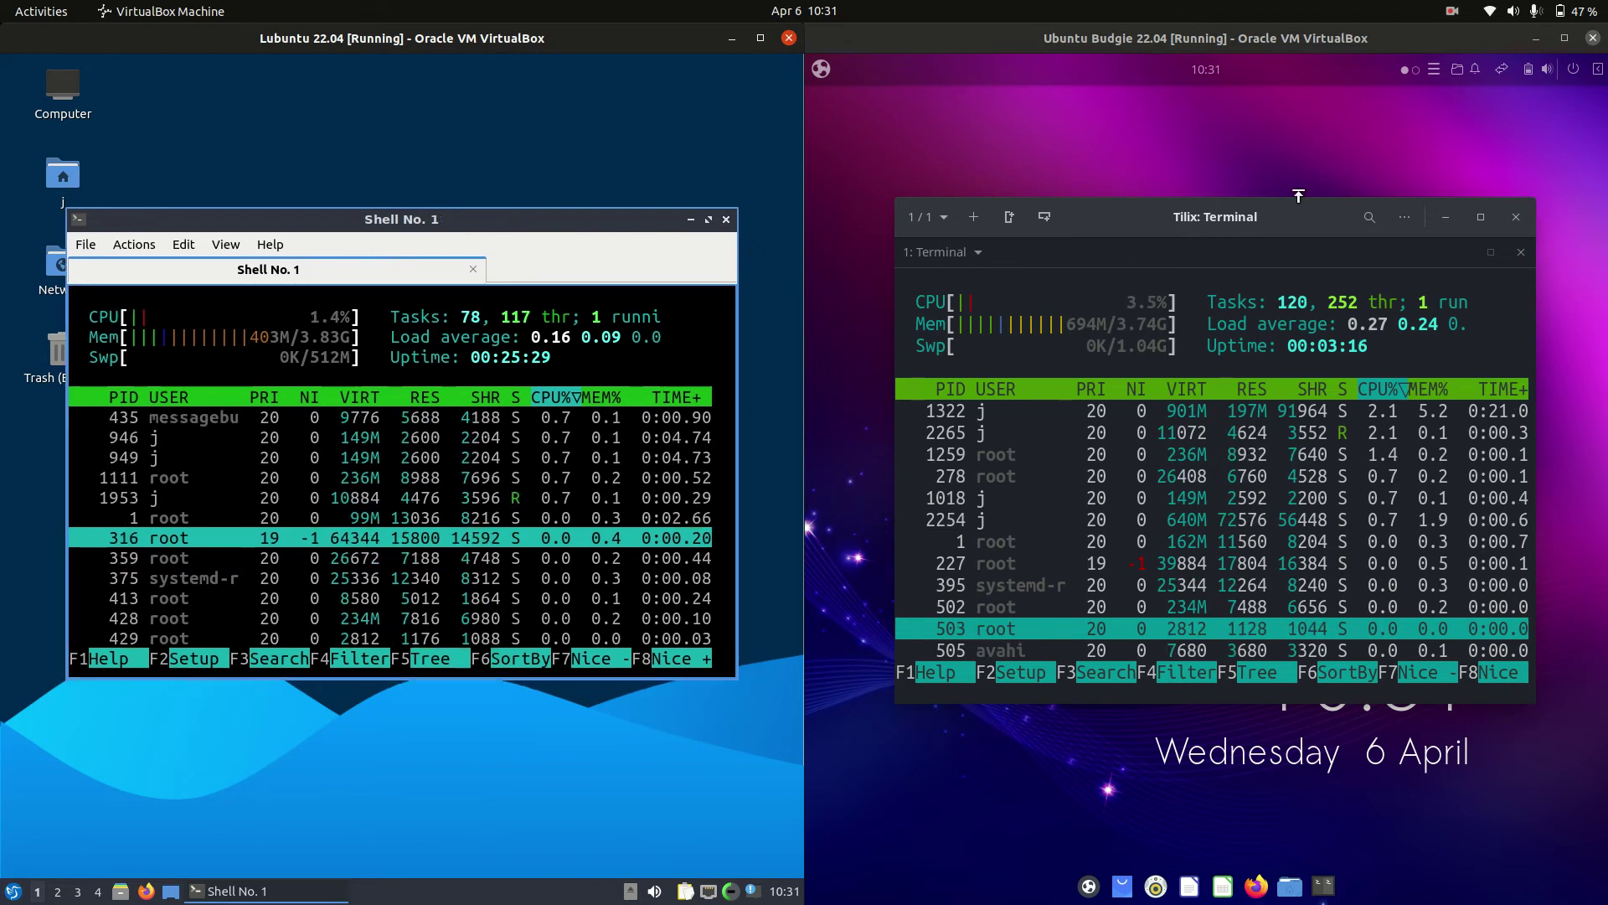
drag(1199, 232, 1200, 268)
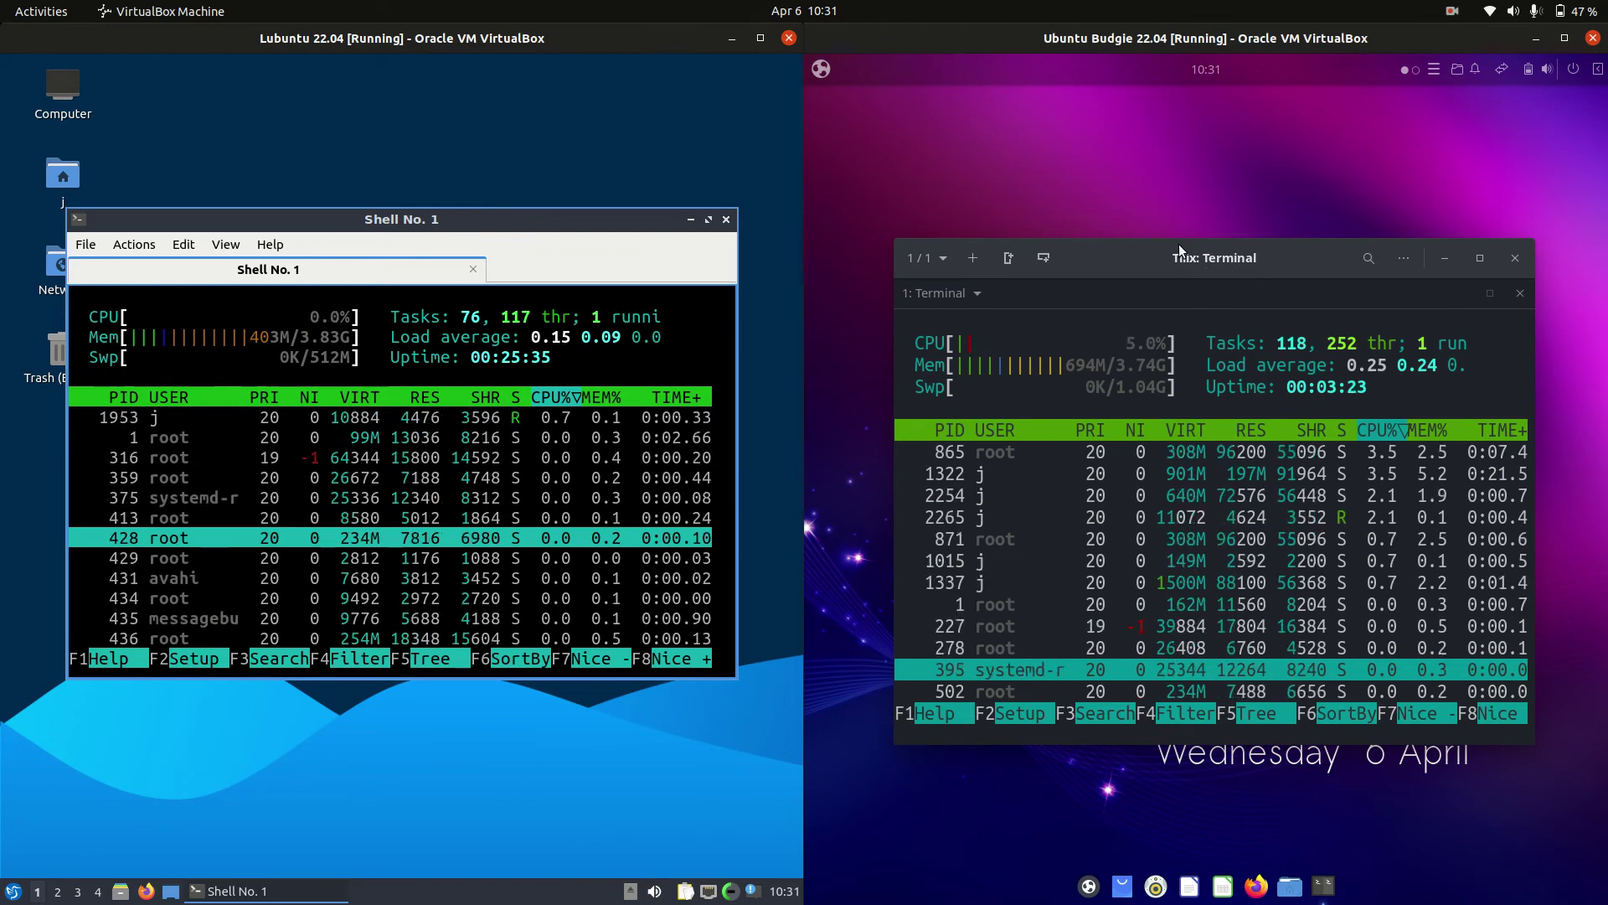
drag(1179, 244, 1209, 254)
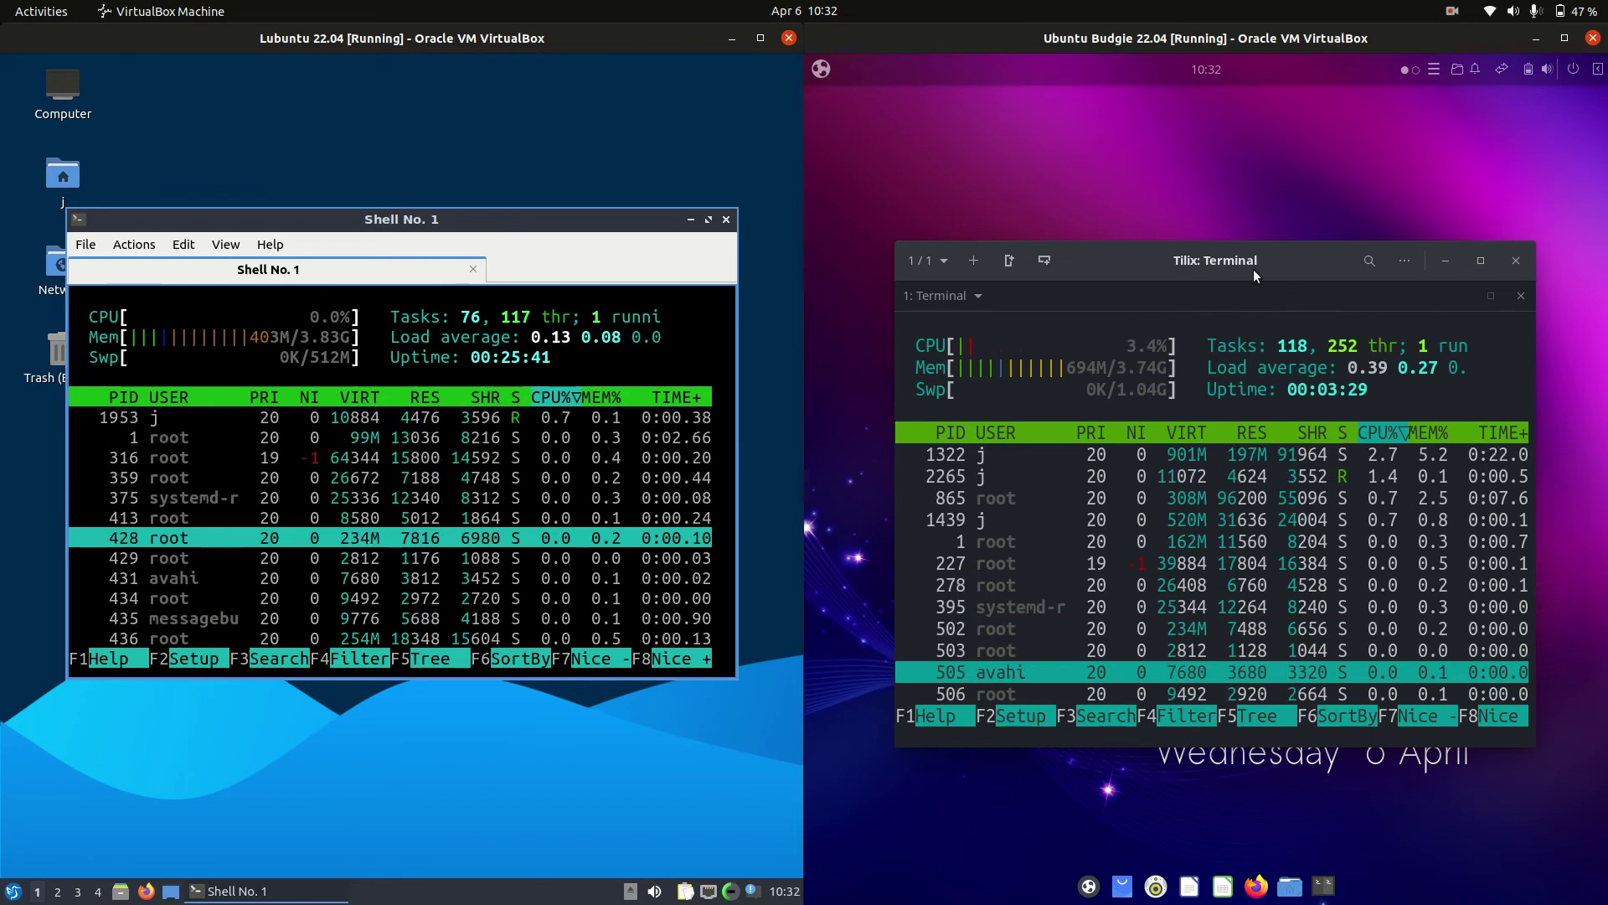
drag(1253, 269, 1249, 269)
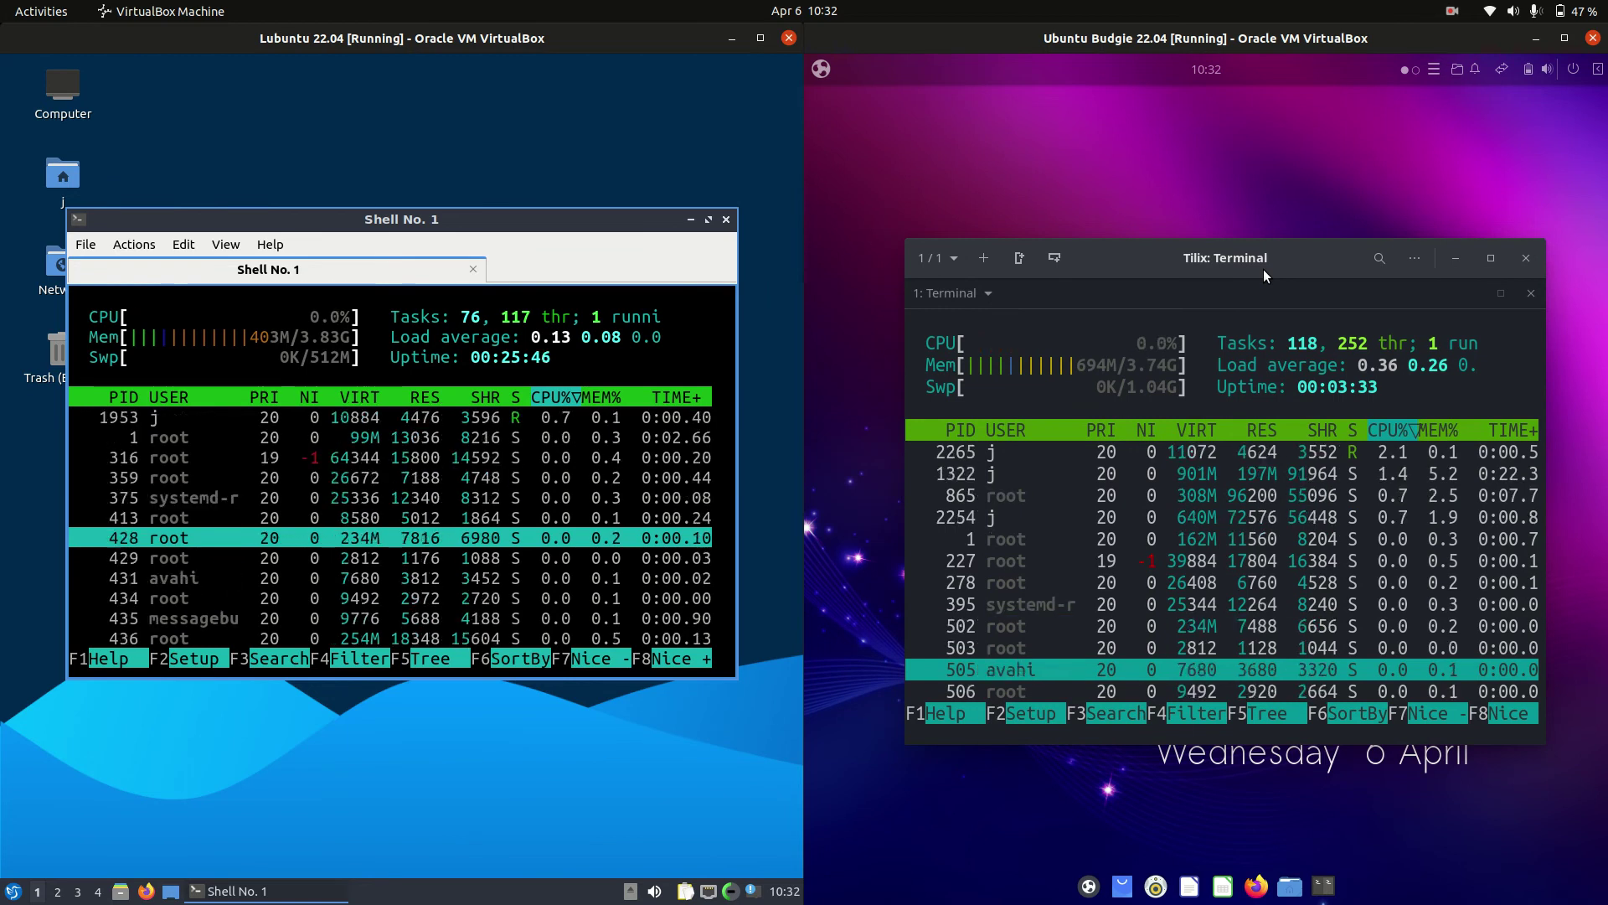
drag(1265, 270, 1208, 256)
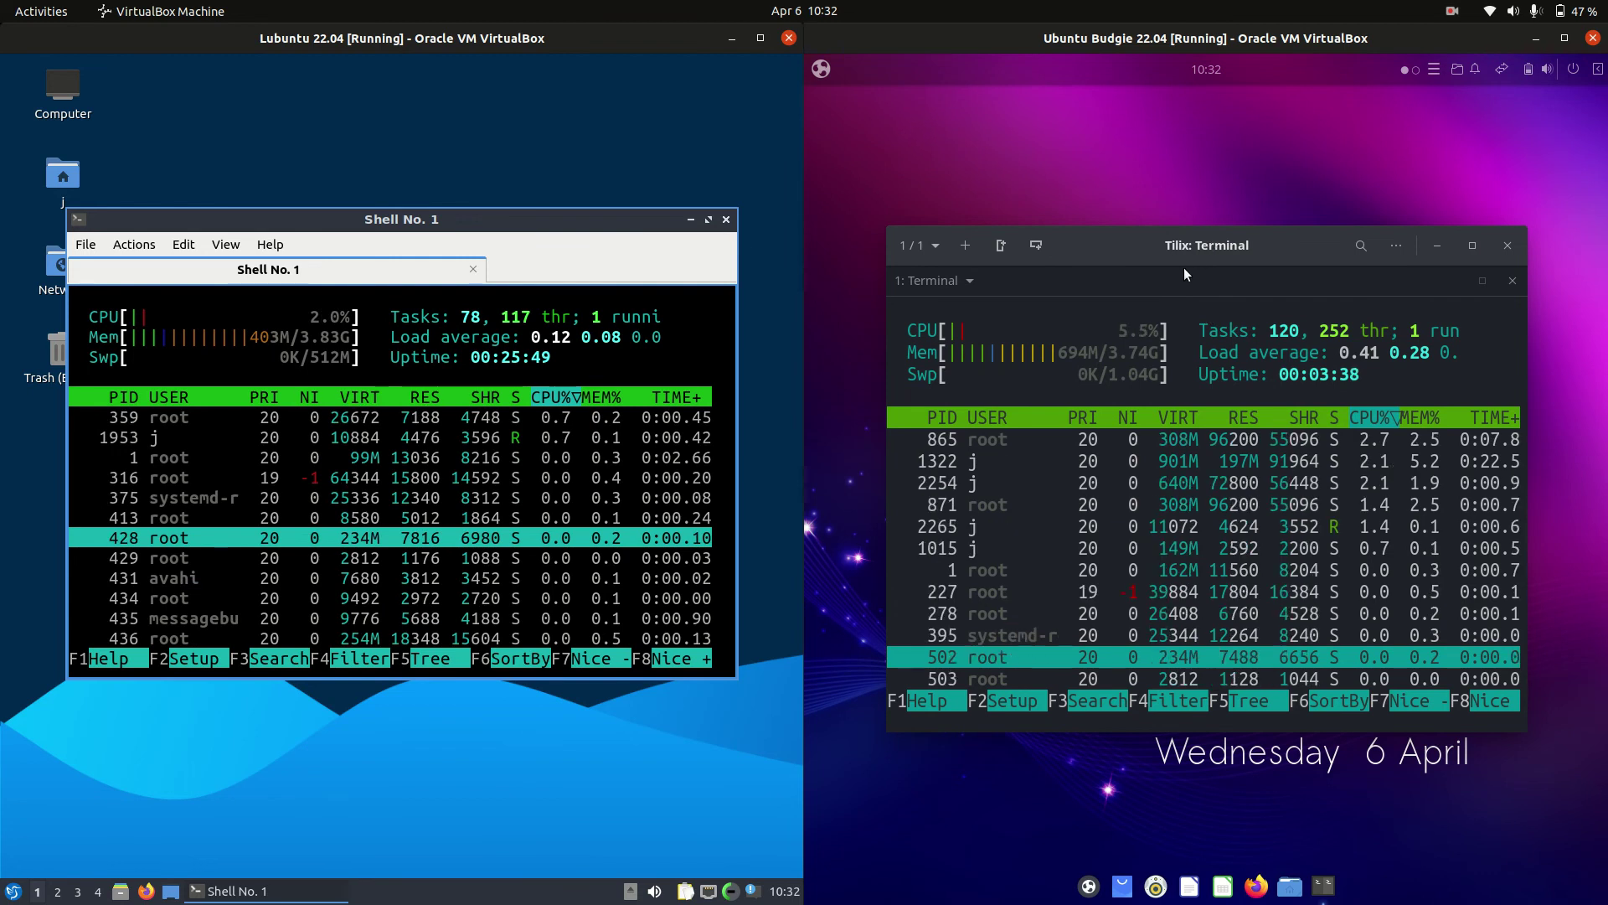
drag(1168, 257, 1177, 248)
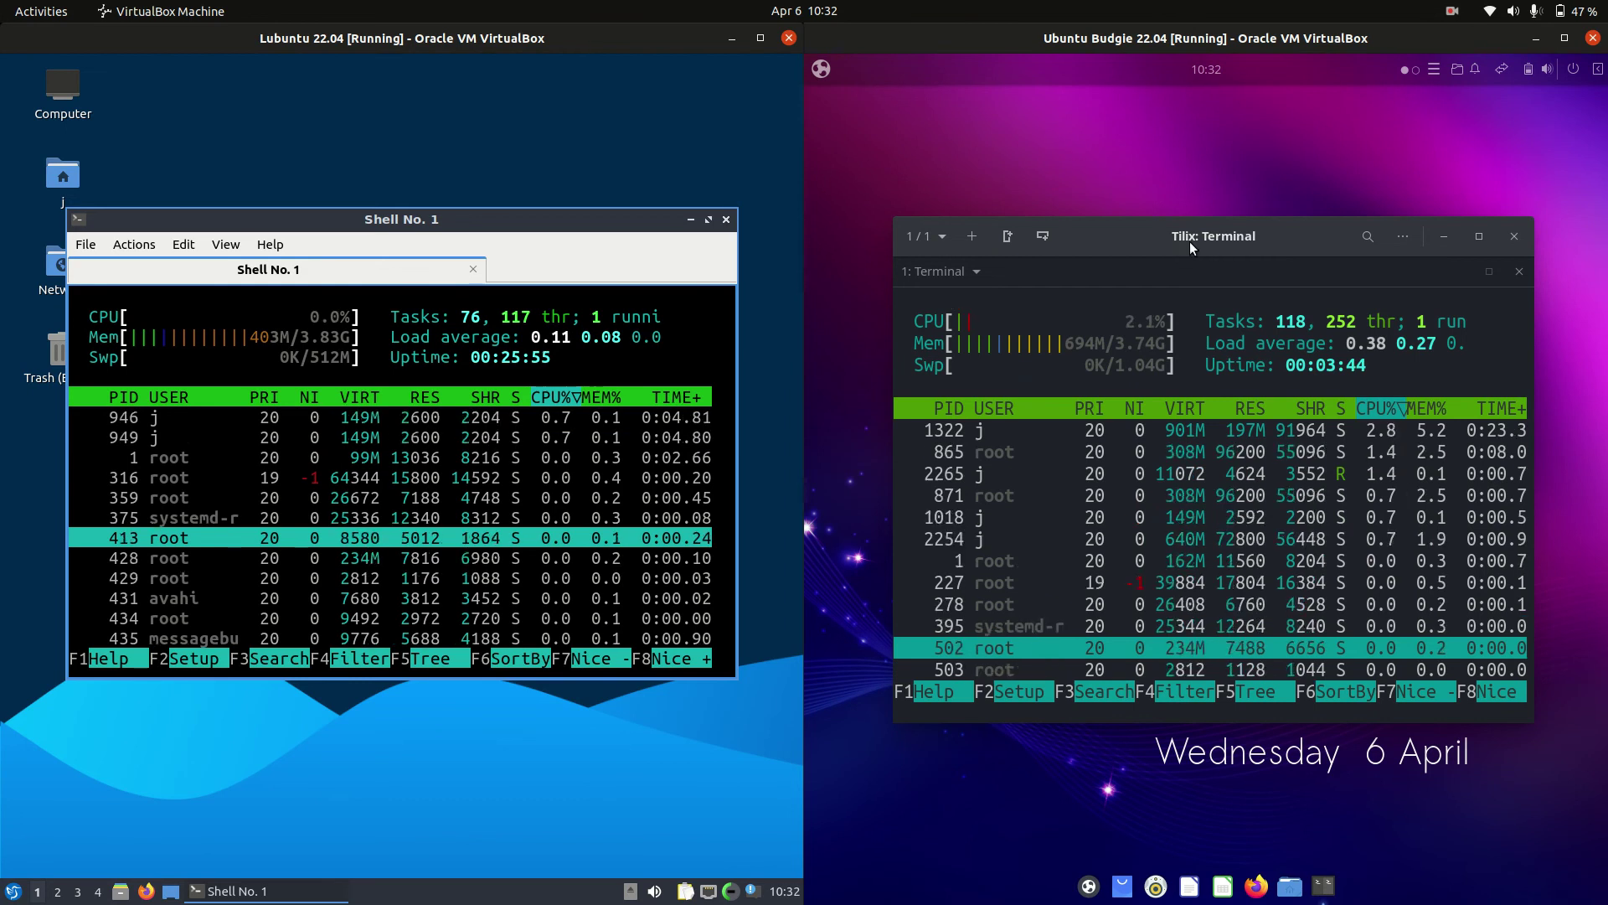
drag(1178, 248, 1200, 238)
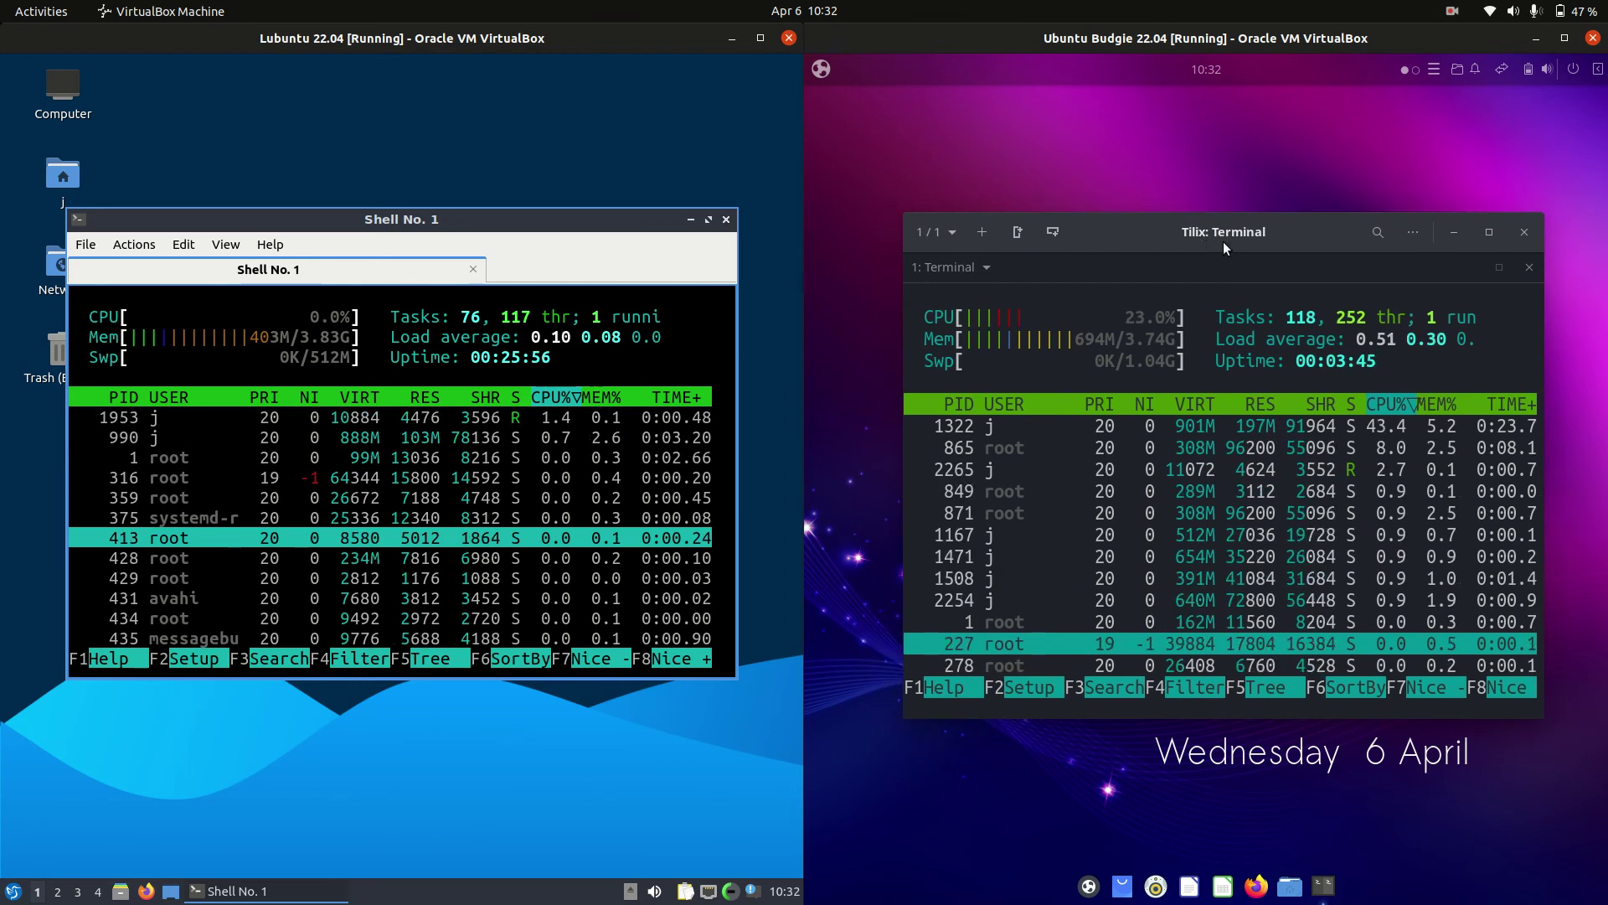